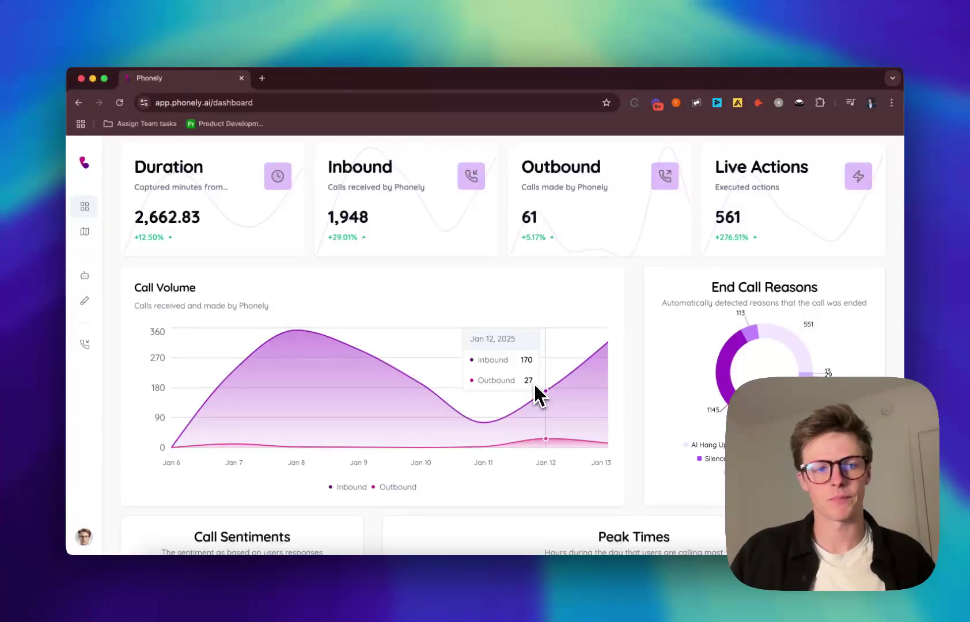
Step: Open Agent Design and browse the Voice Library from the Paula (English) greeting voice
mouse_move(95, 282)
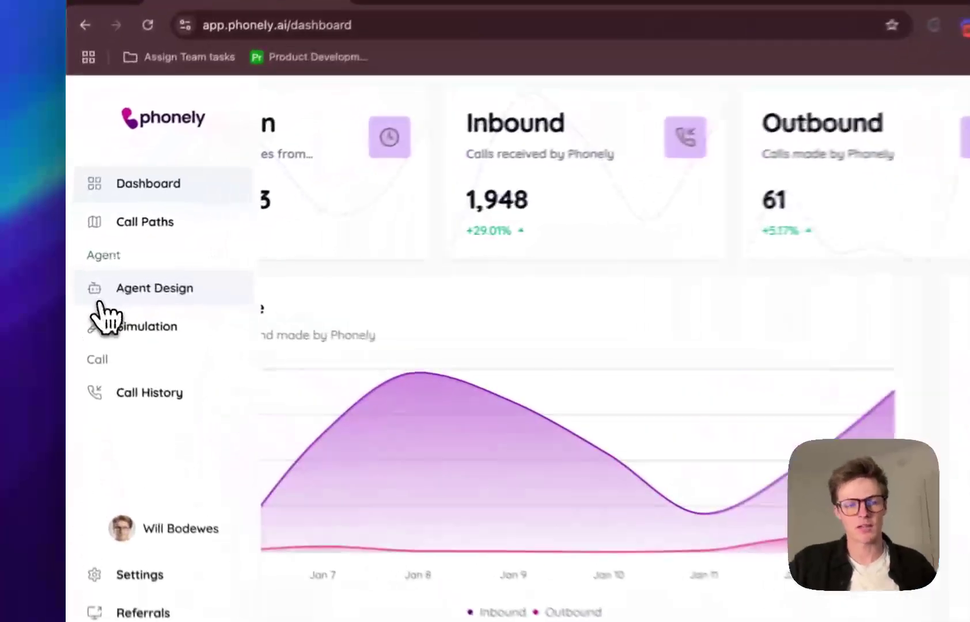
click(94, 280)
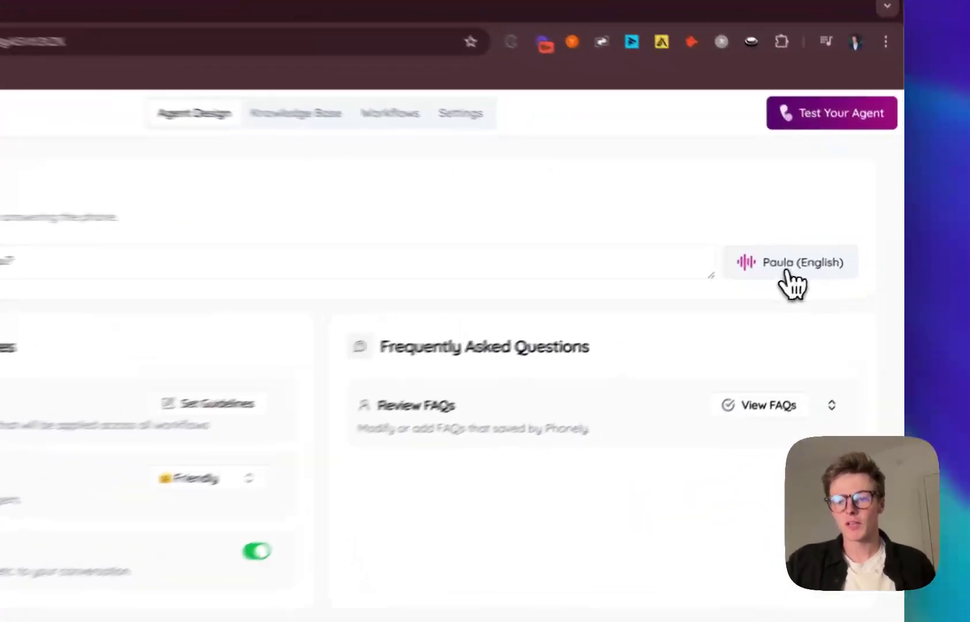
click(825, 258)
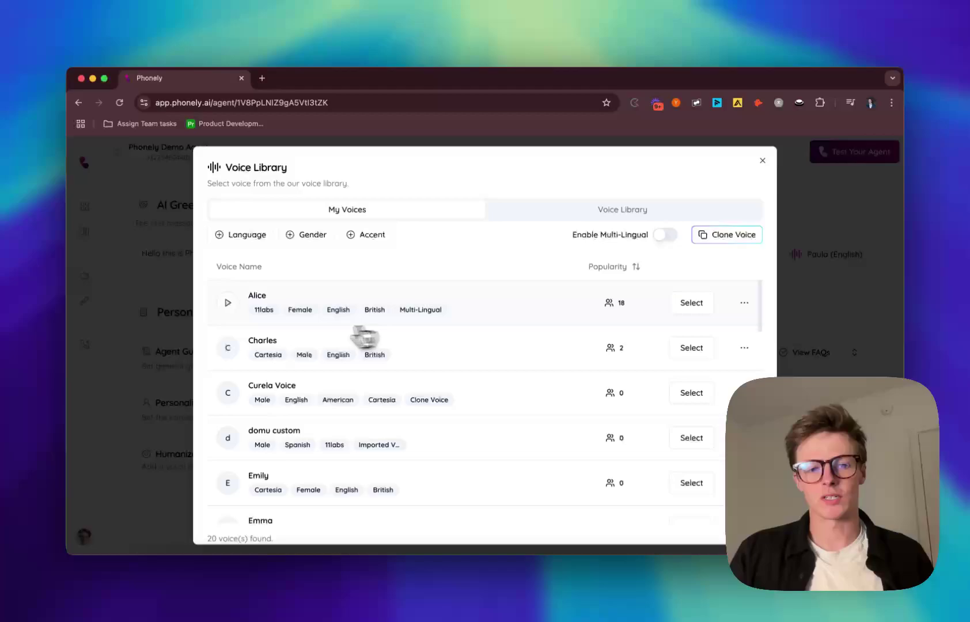
mouse_move(250, 359)
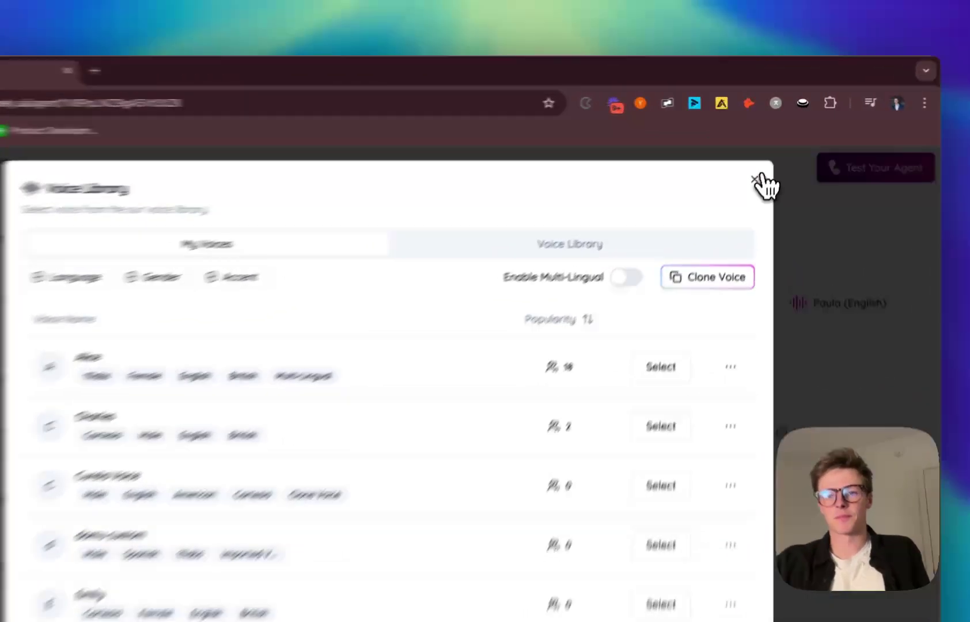
Step: Close the Voice Library and view the agent's Set Guidelines document for role and personality
click(762, 160)
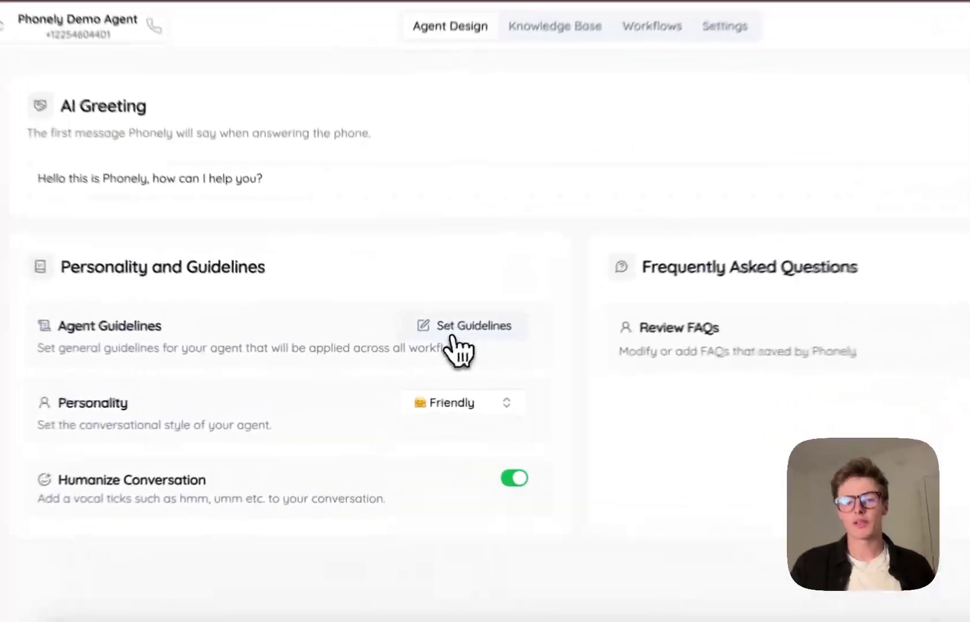
click(421, 356)
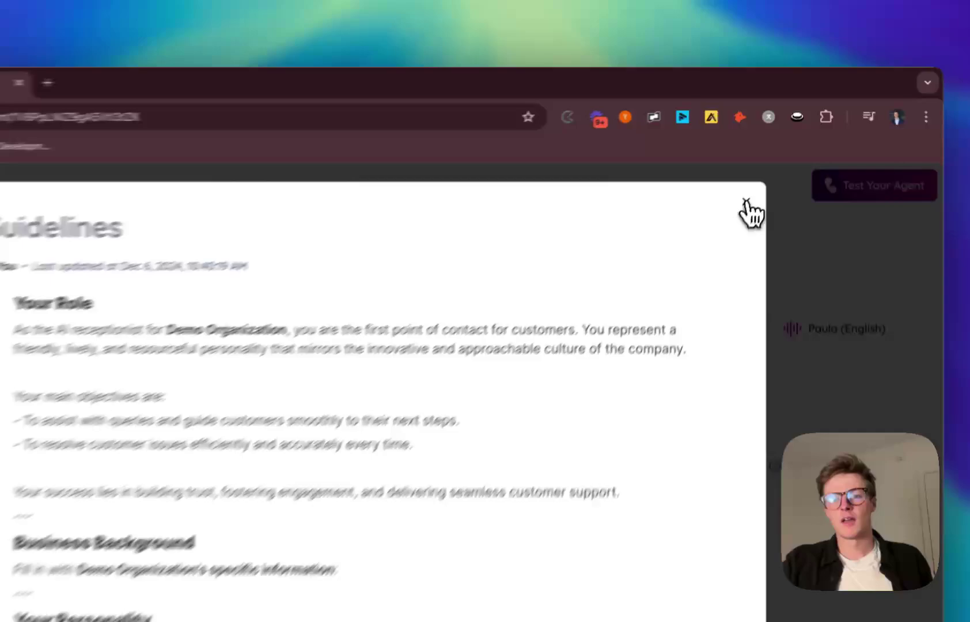
Step: Close the guidelines and check the Knowledge Base's empty Websites sources, cancelling Add Website
click(762, 163)
click(293, 204)
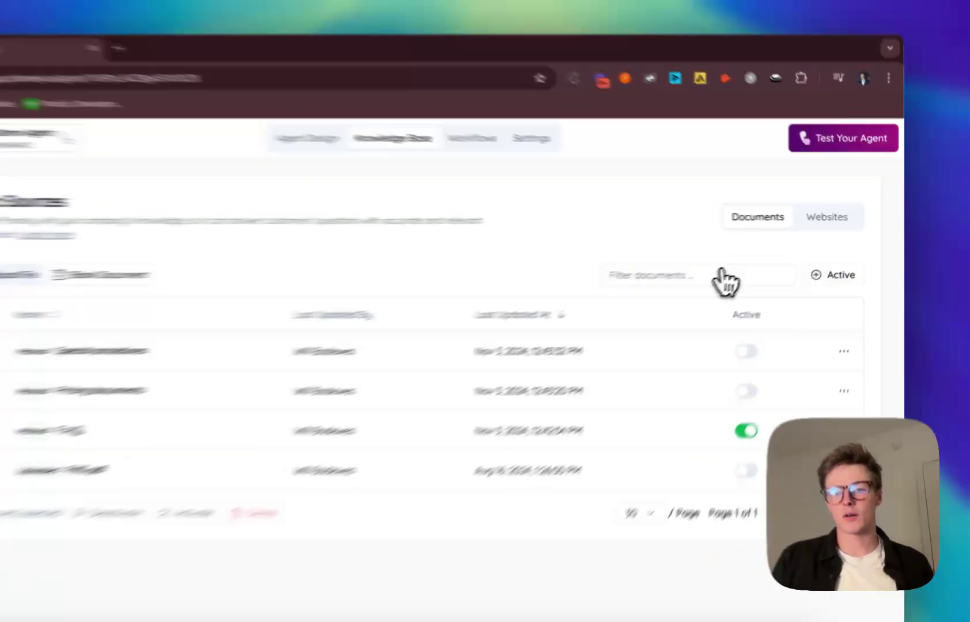
click(841, 216)
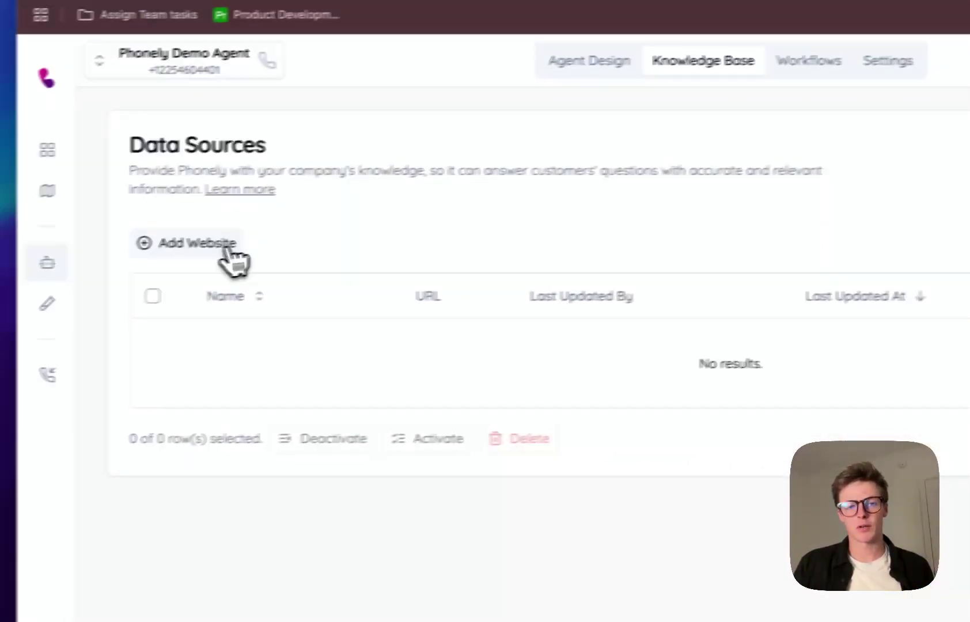
click(231, 258)
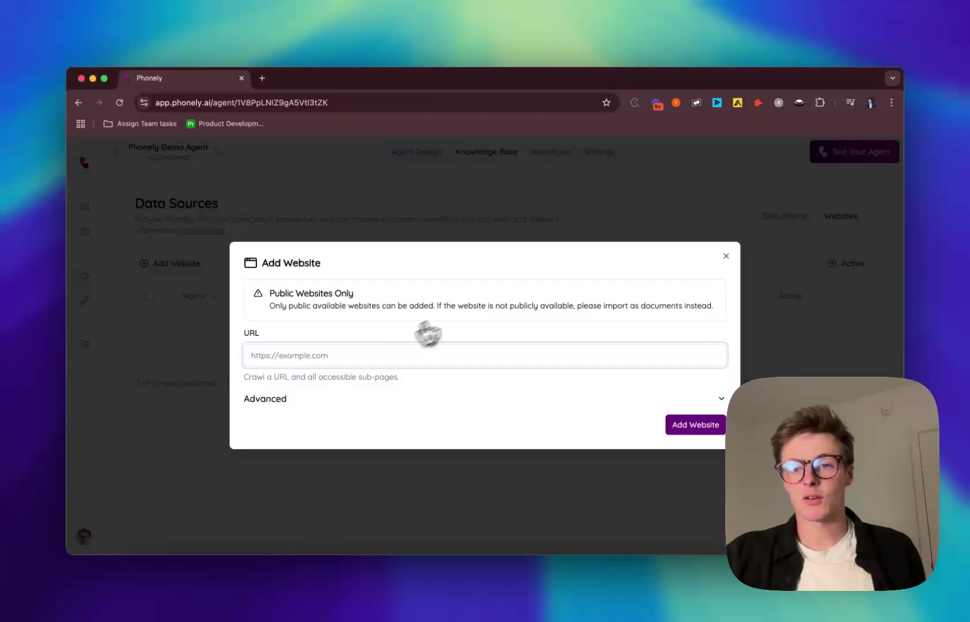
click(726, 258)
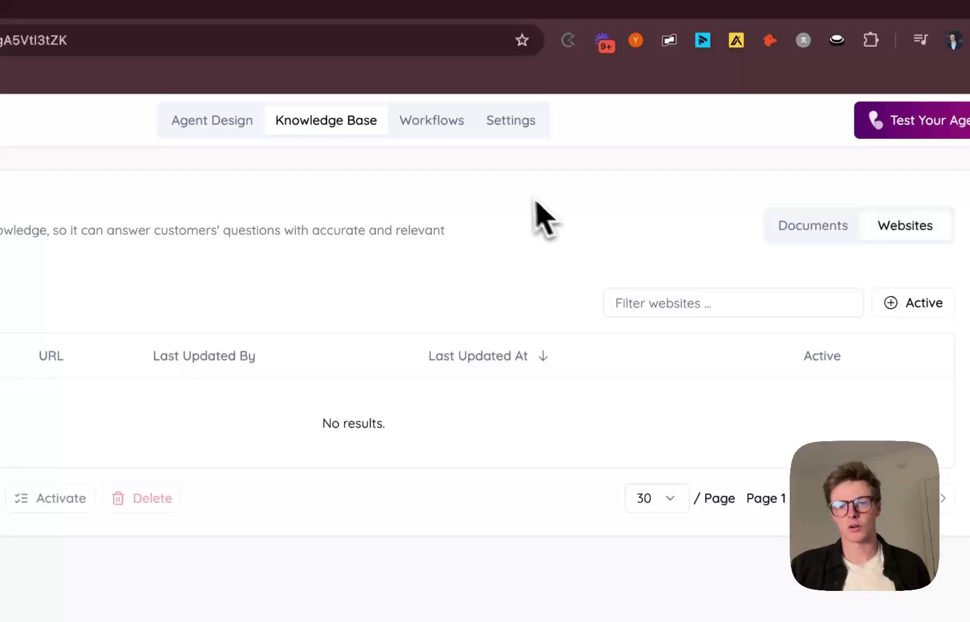
Step: Open the Generic Appointment workflow and pan and zoom to view the Multi Ask node
click(435, 122)
scroll(434, 162, down, 6)
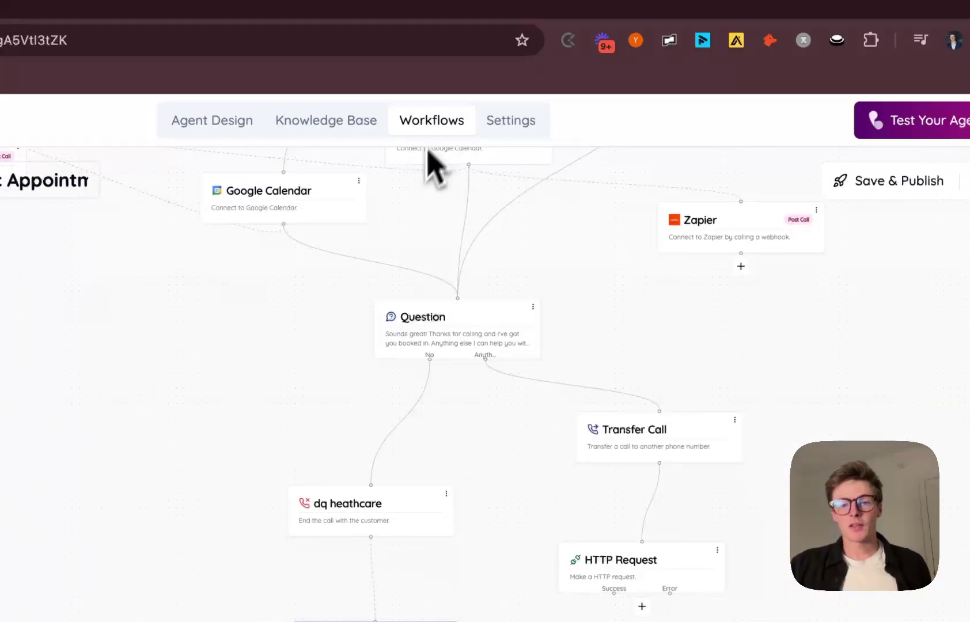
drag(368, 288, 380, 489)
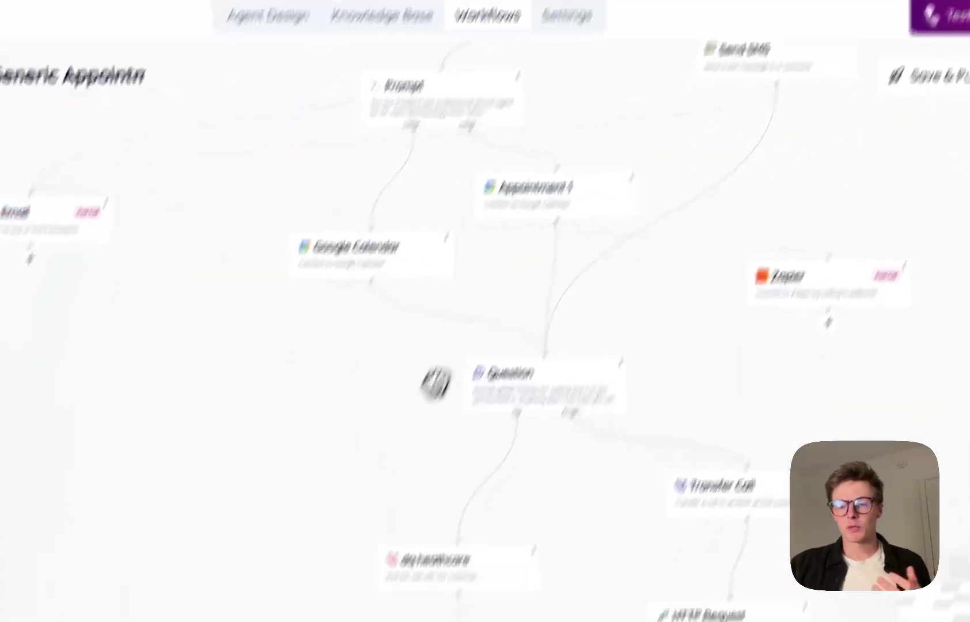
drag(436, 383, 475, 520)
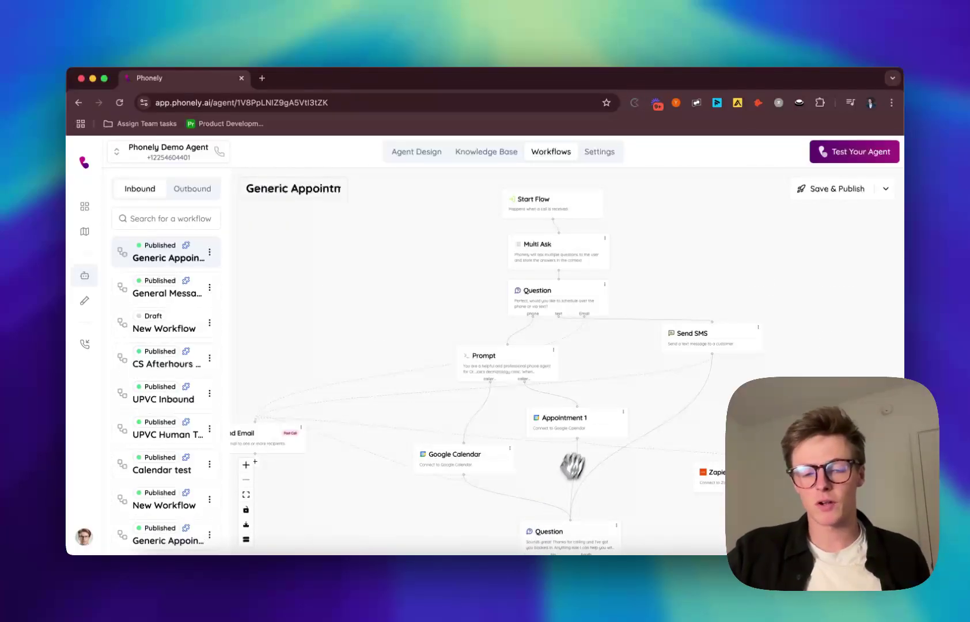
scroll(594, 399, up, 3)
drag(593, 399, 485, 473)
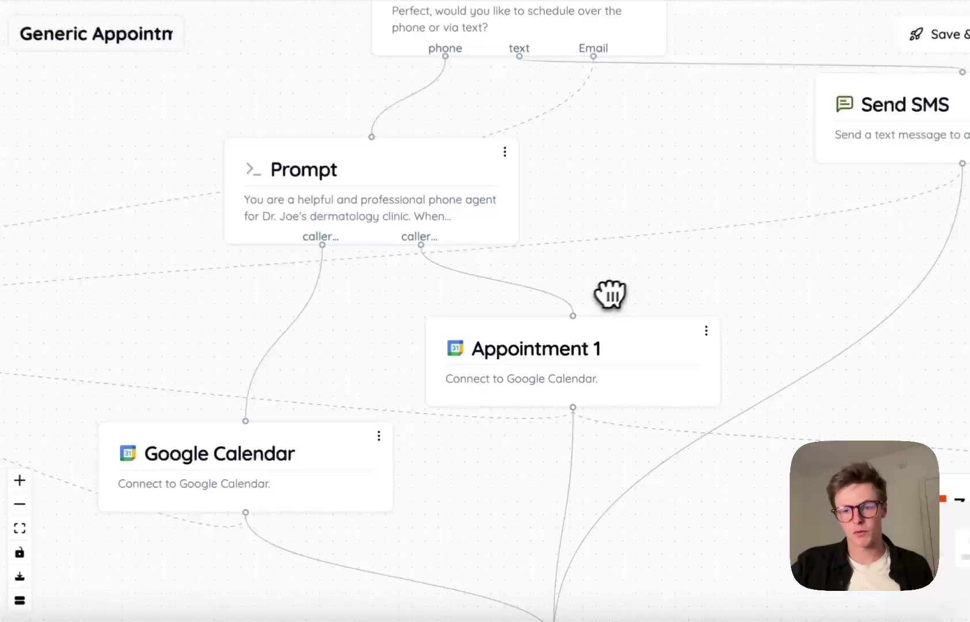
drag(404, 491, 340, 502)
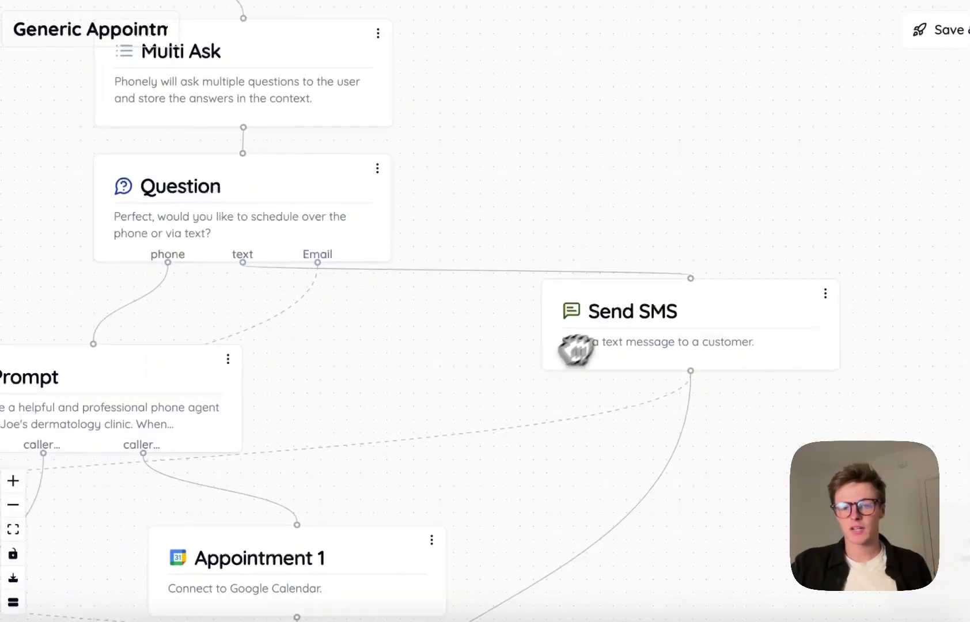
Step: Pan to the Zapier node and drag it up and to the left
drag(600, 256, 709, 107)
drag(662, 264, 425, 270)
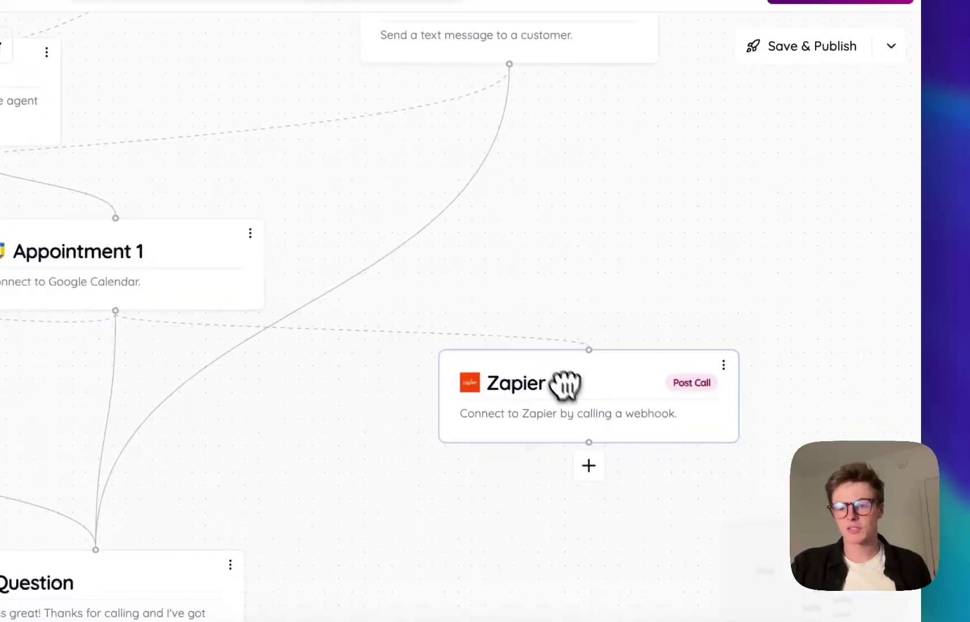
drag(566, 385, 540, 342)
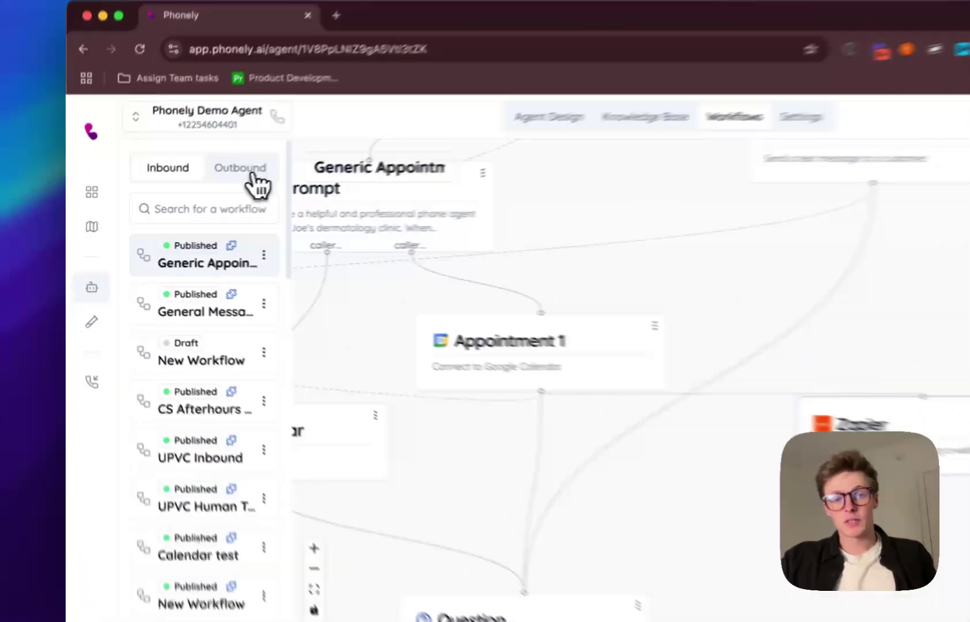
Step: Open the first Outbound New Workflow, discarding the unsaved workflow changes
click(240, 167)
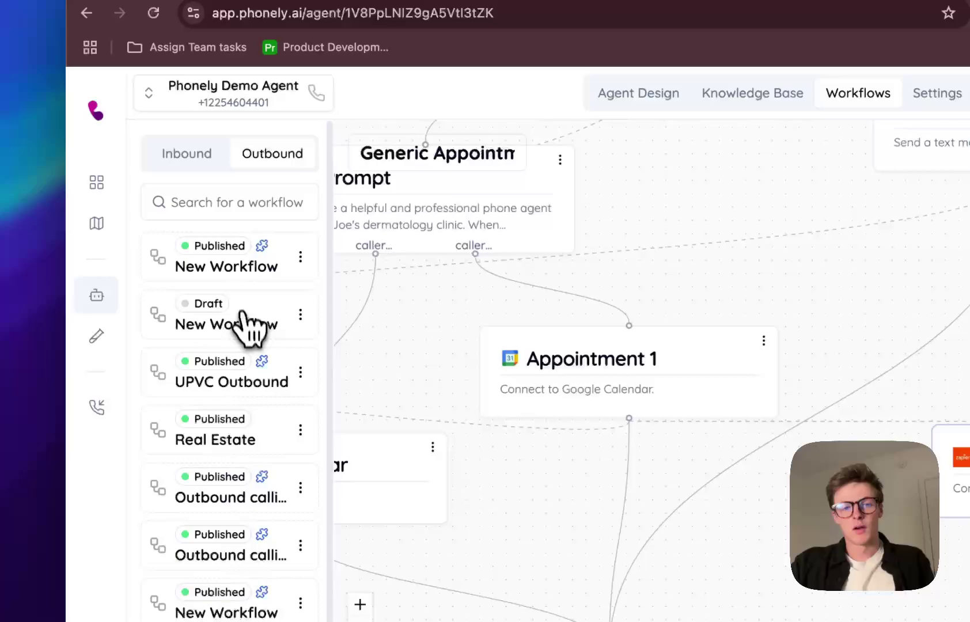
click(239, 272)
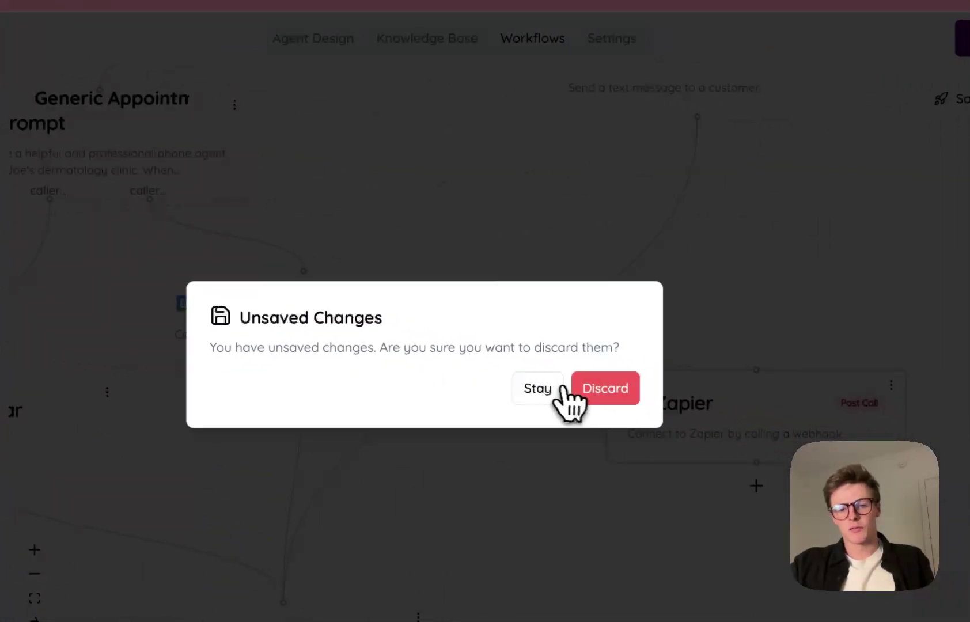
click(578, 392)
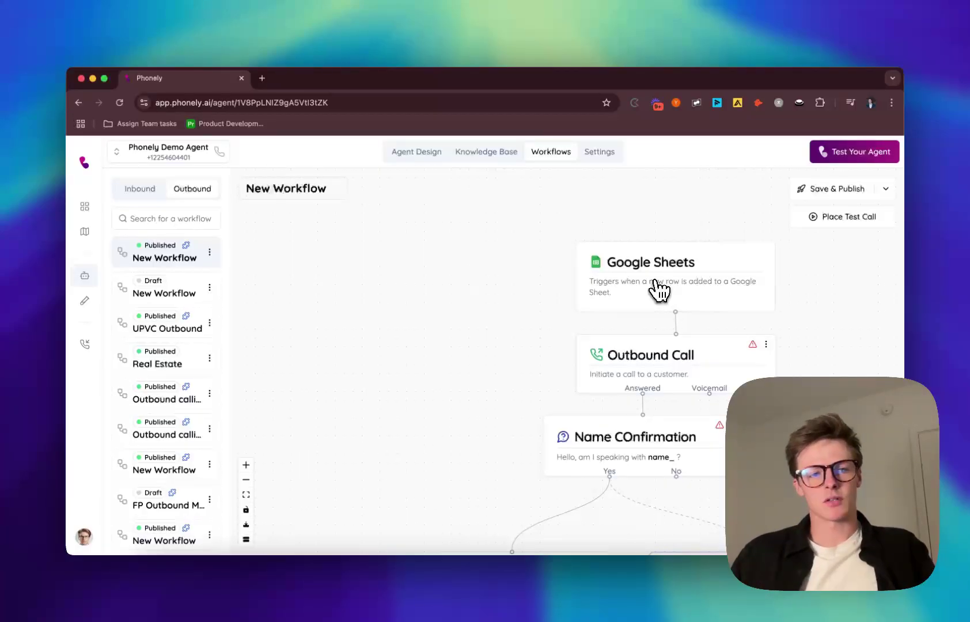
mouse_move(119, 266)
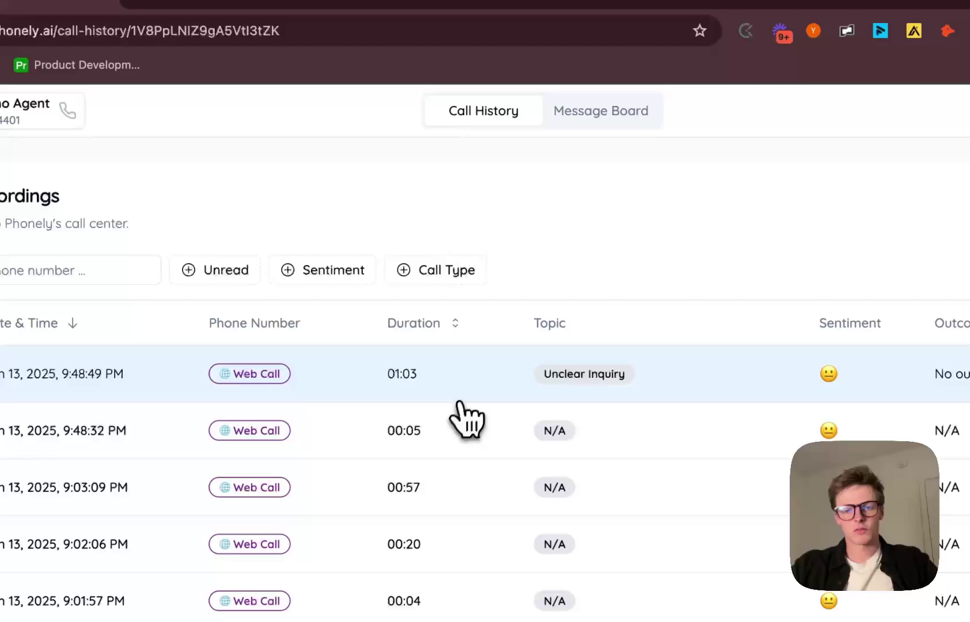
Step: Review the 9:48:49 PM call's summary in its details, then close the details
click(486, 381)
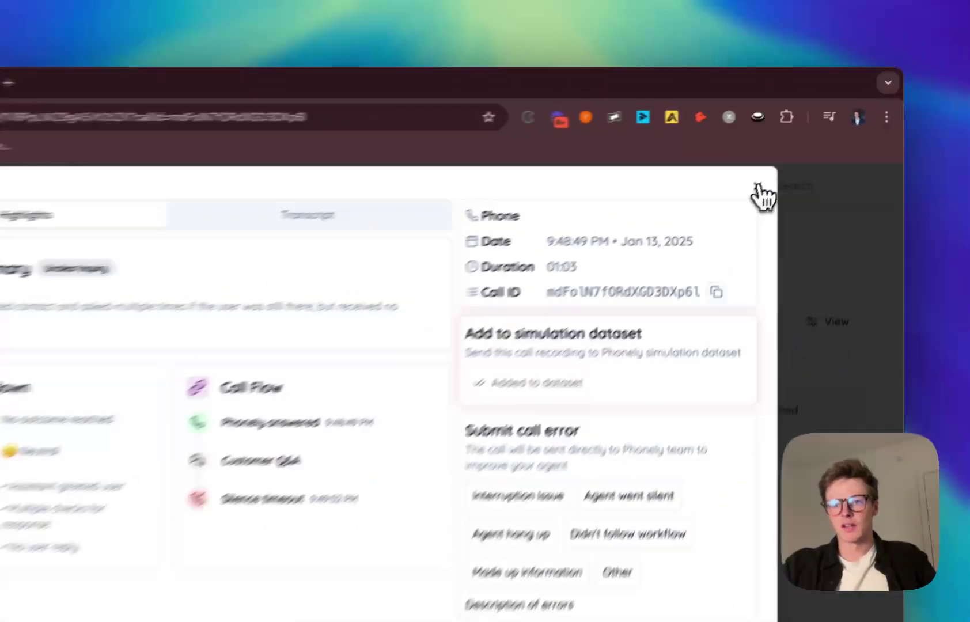
click(800, 152)
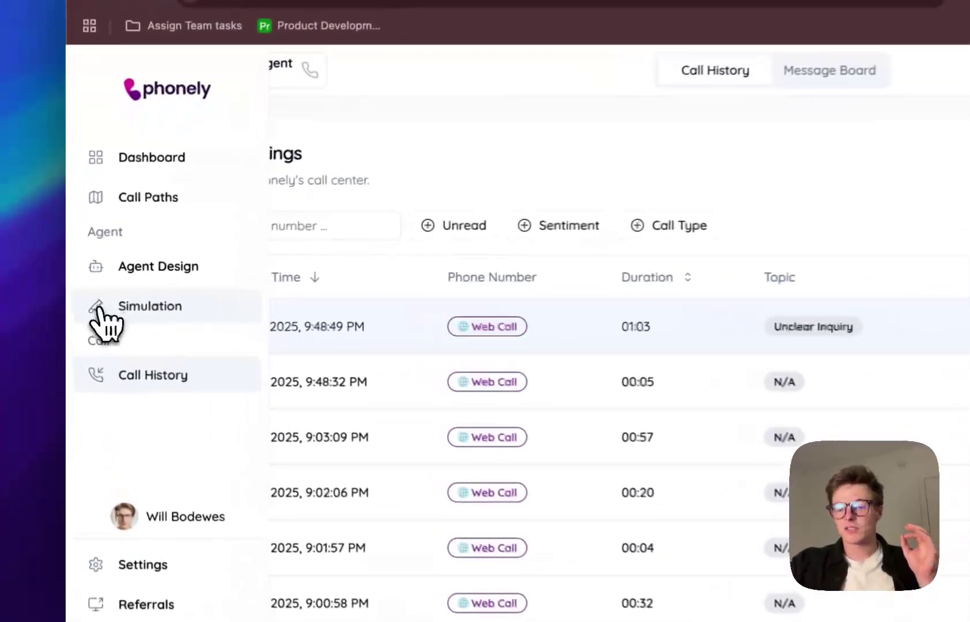
Step: Go to the Simulation page showing the Make a booking and New Test cases
click(86, 301)
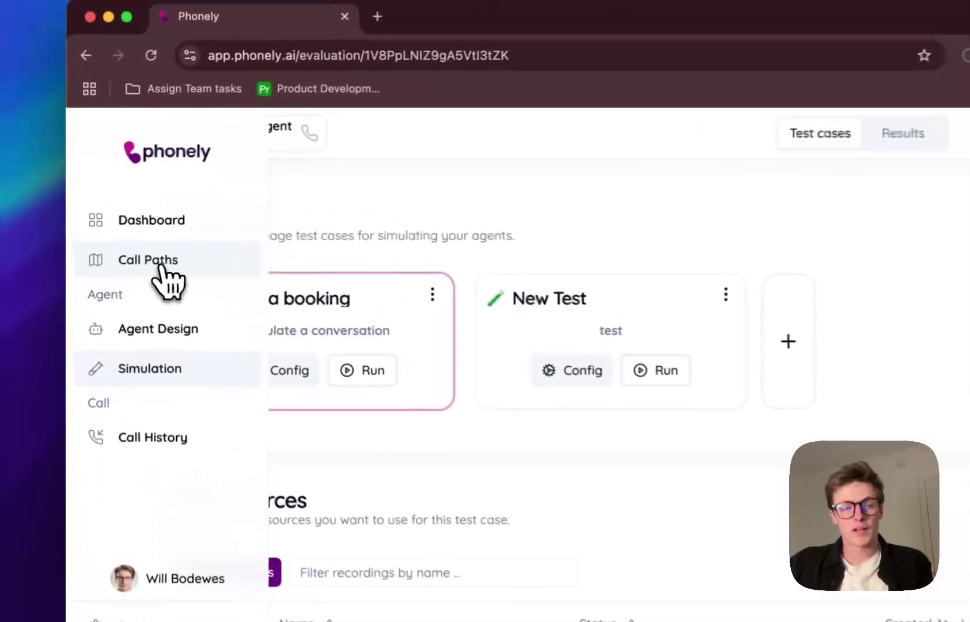
Step: In Call Paths, expand Schedule Appointment and open the Jan 10 Repeat Name→Customer Ended call
click(115, 232)
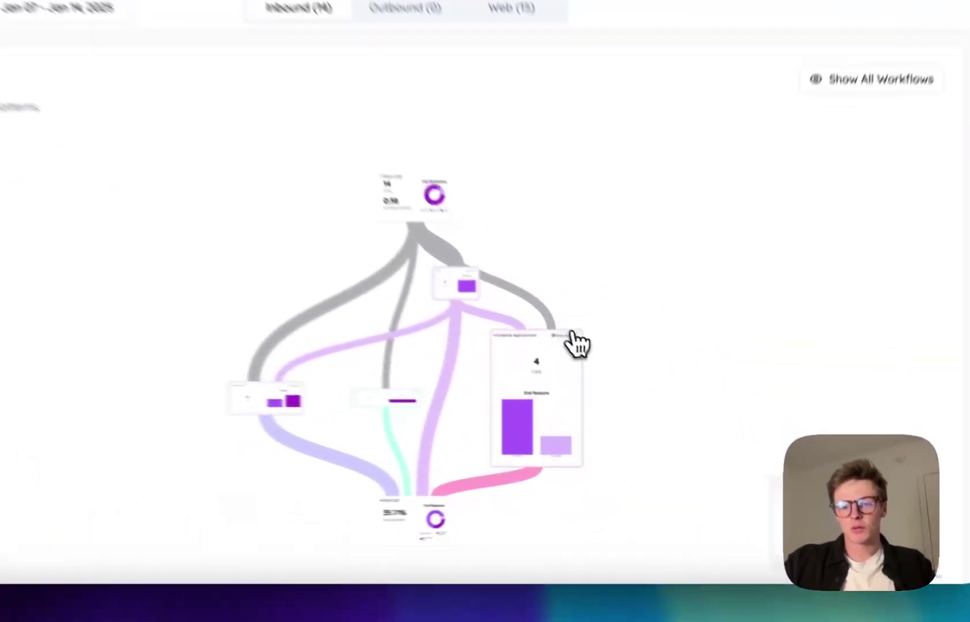
click(615, 382)
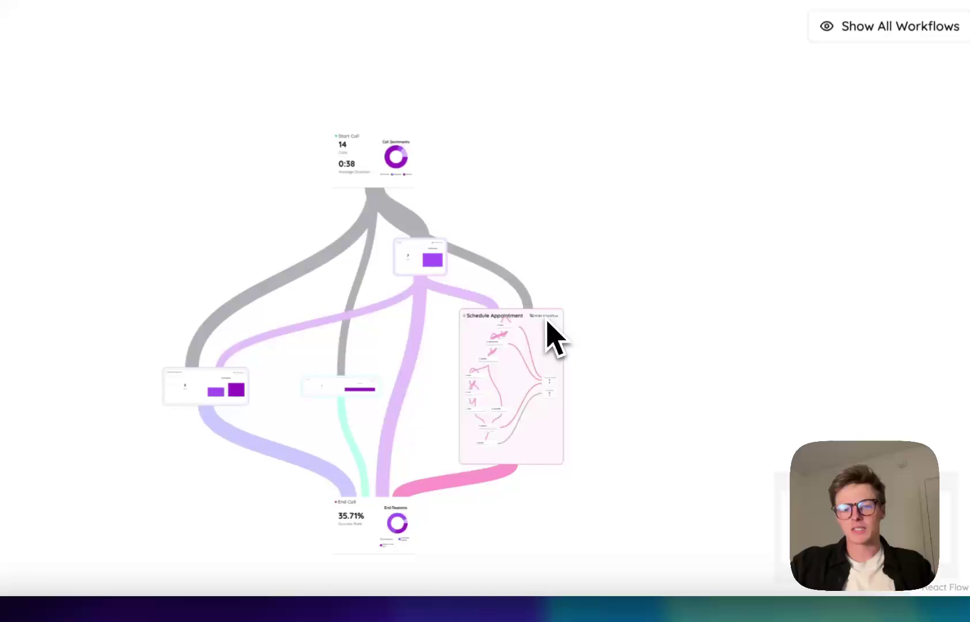
scroll(533, 358, up, 5)
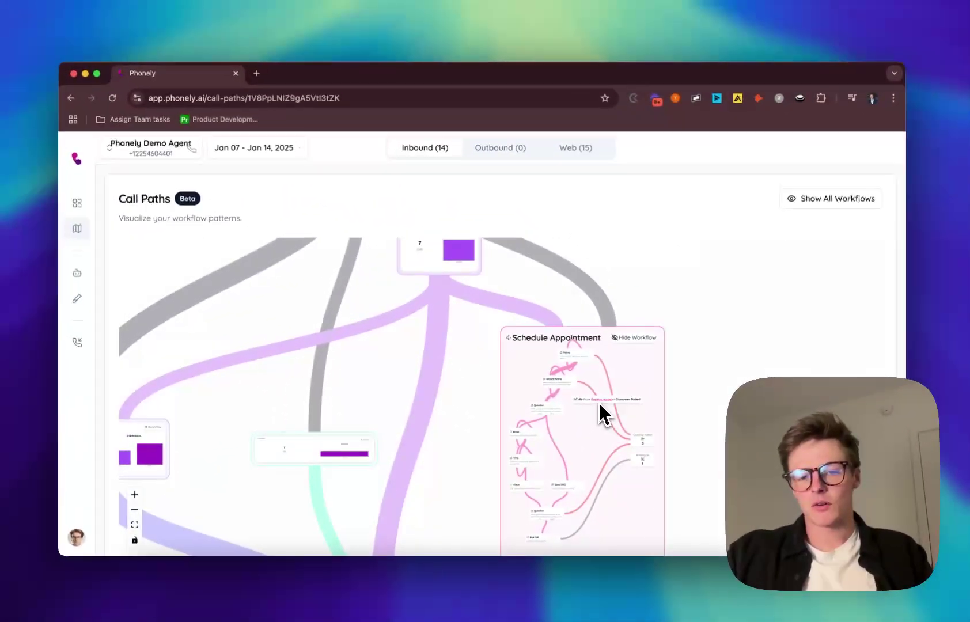
scroll(586, 400, up, 3)
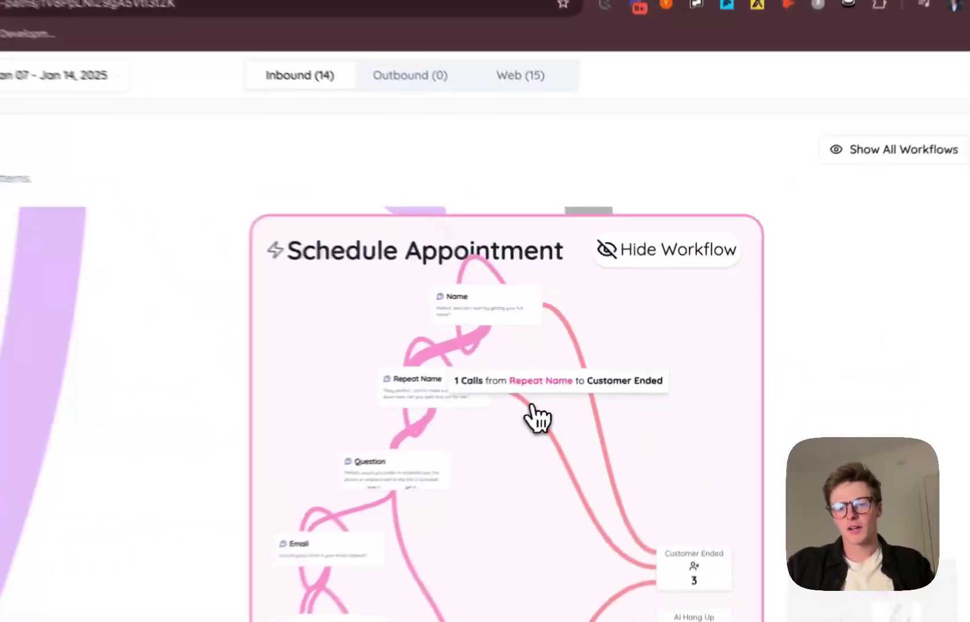
click(583, 372)
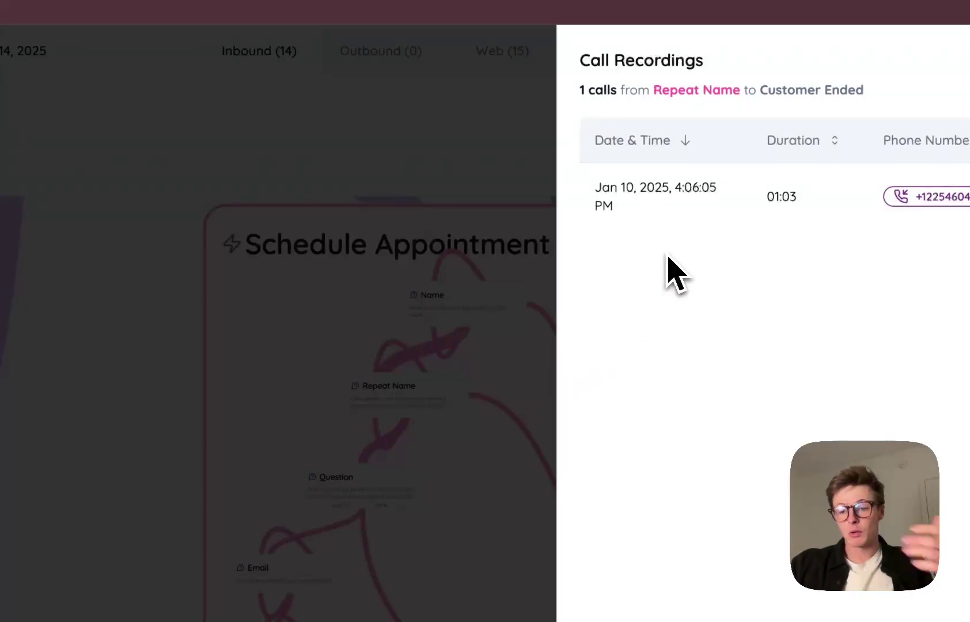
click(694, 209)
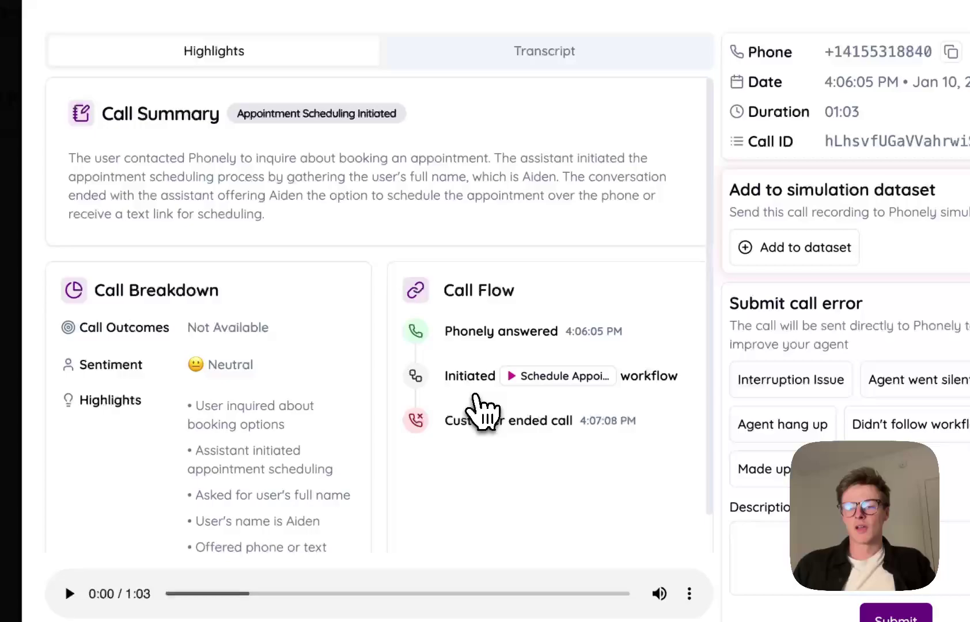